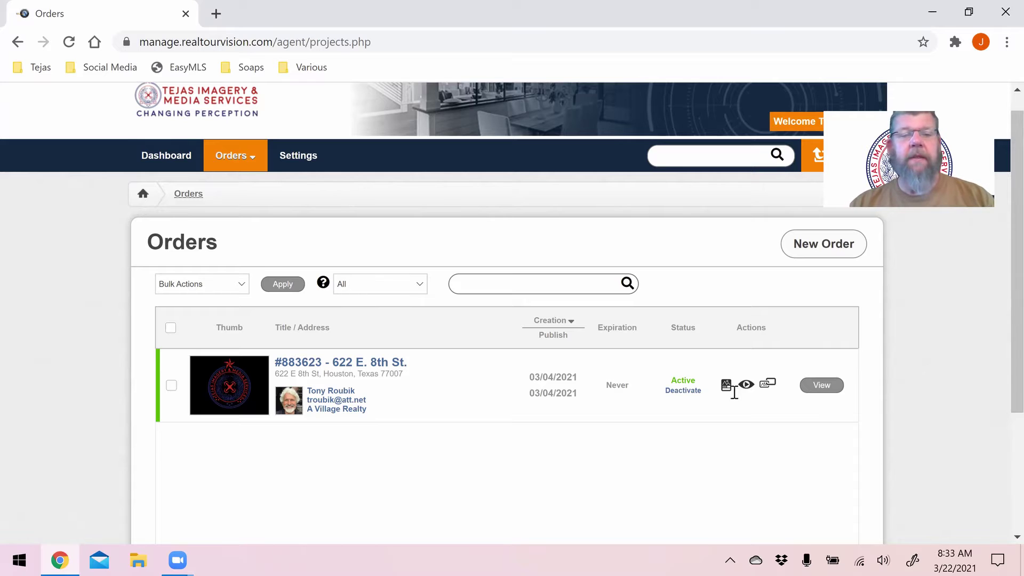
left_click(340, 367)
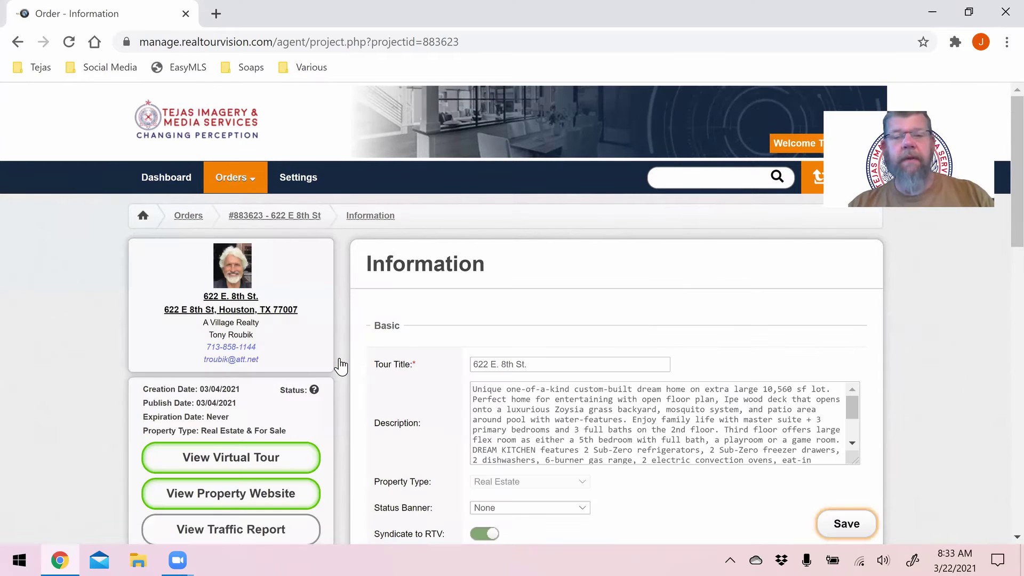
left_click_drag(1000, 197, 1001, 327)
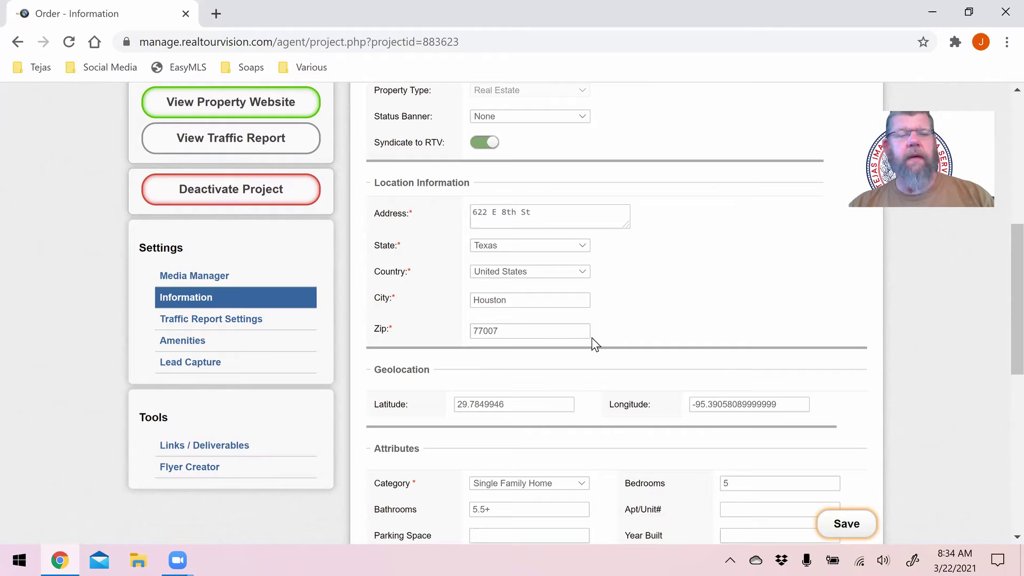
left_click(198, 367)
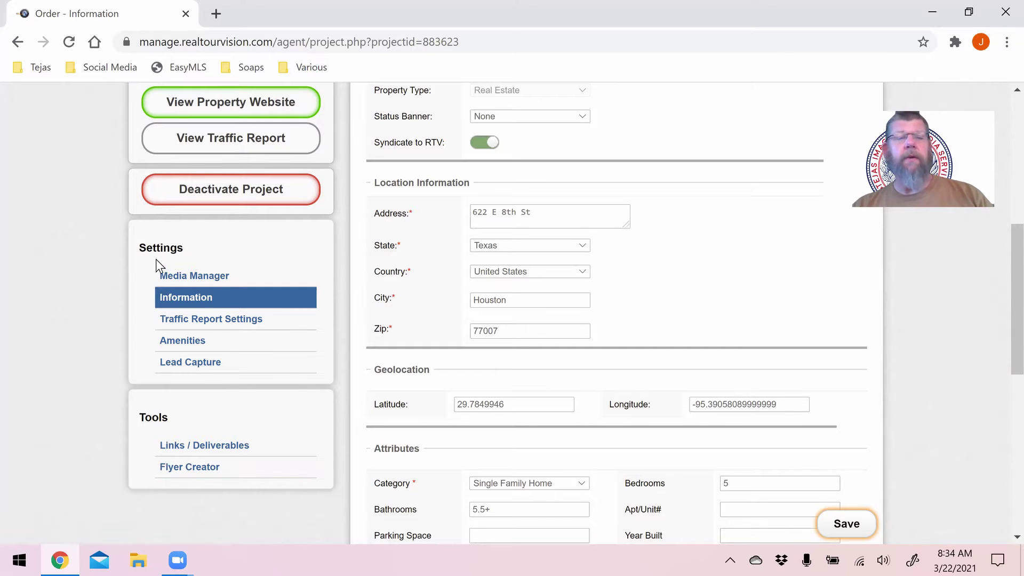
left_click(168, 275)
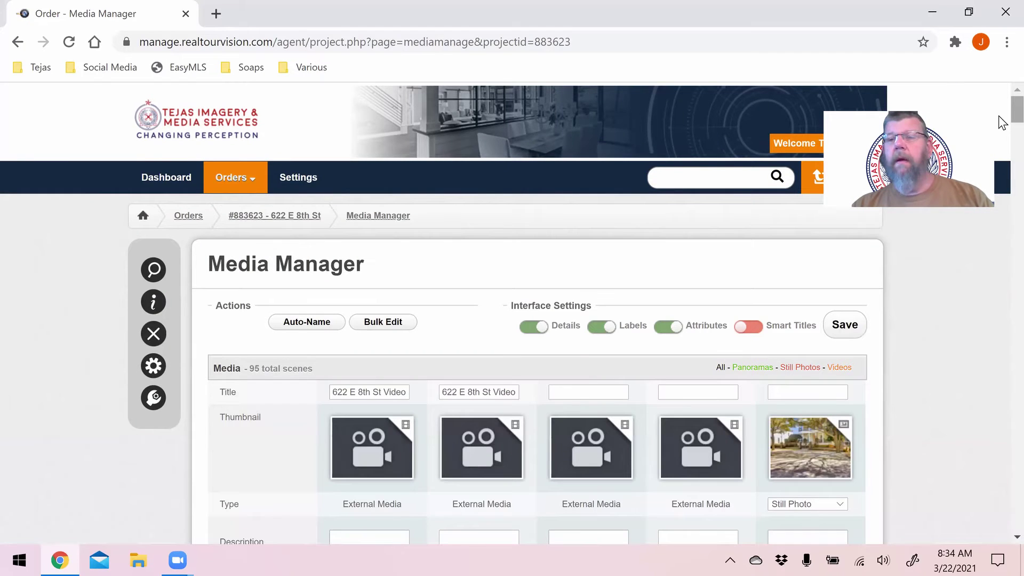
scroll(1002, 170, "down", 15)
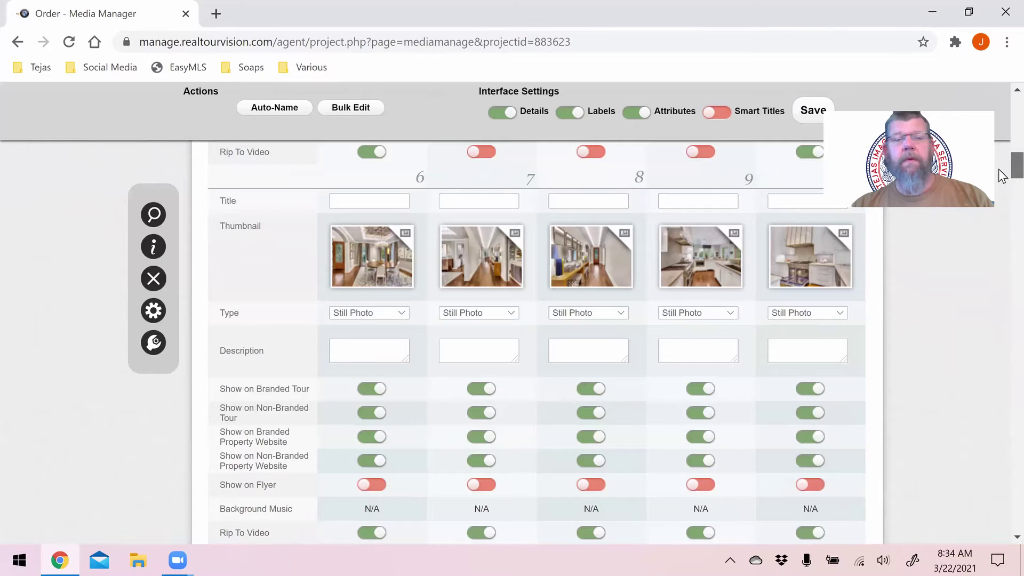
scroll(1001, 180, "down", 3)
left_click_drag(999, 177, 999, 176)
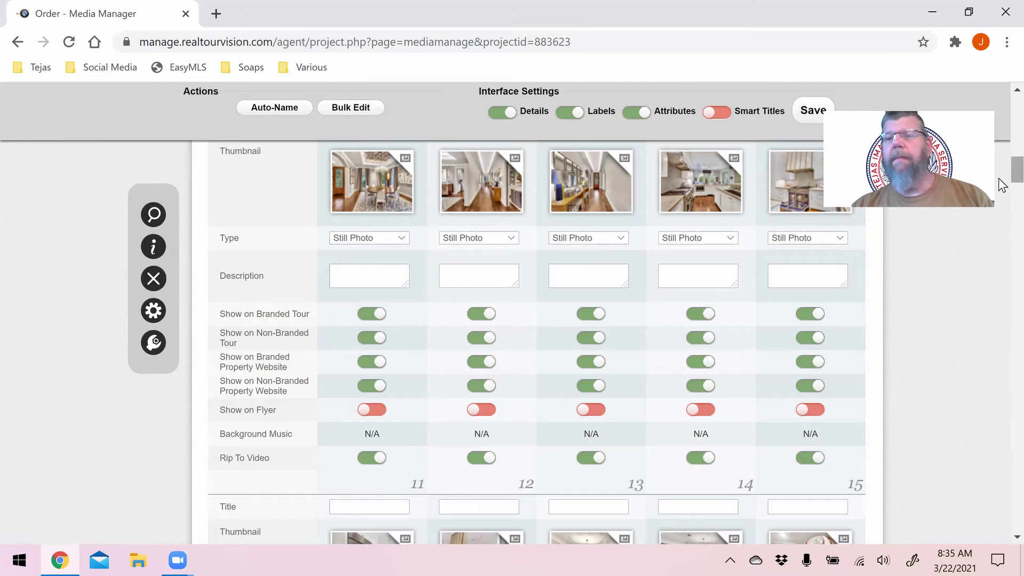
scroll(1001, 122, "up", 10)
scroll(1001, 114, "up", 1)
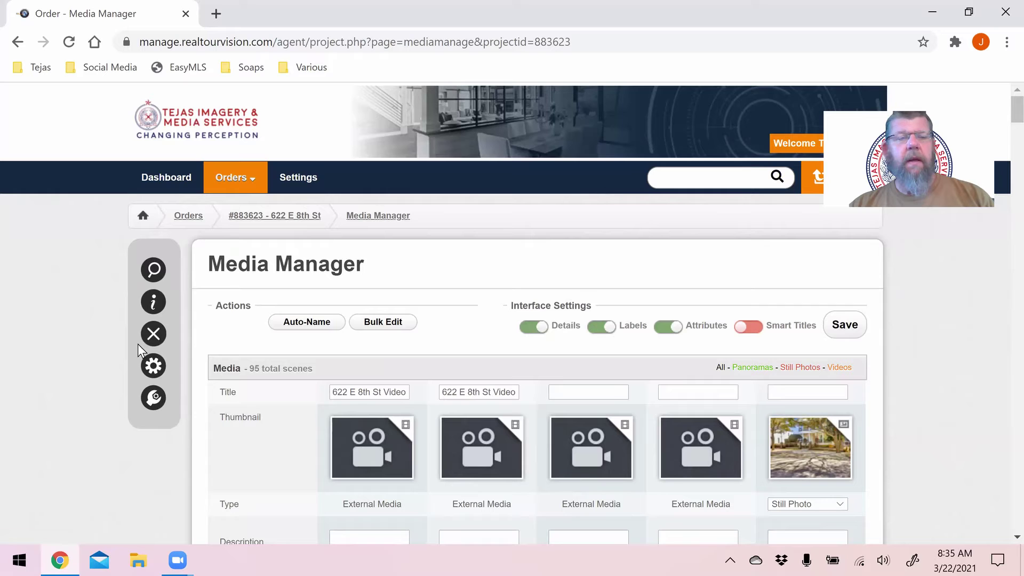
mouse_move(258, 184)
left_click(286, 216)
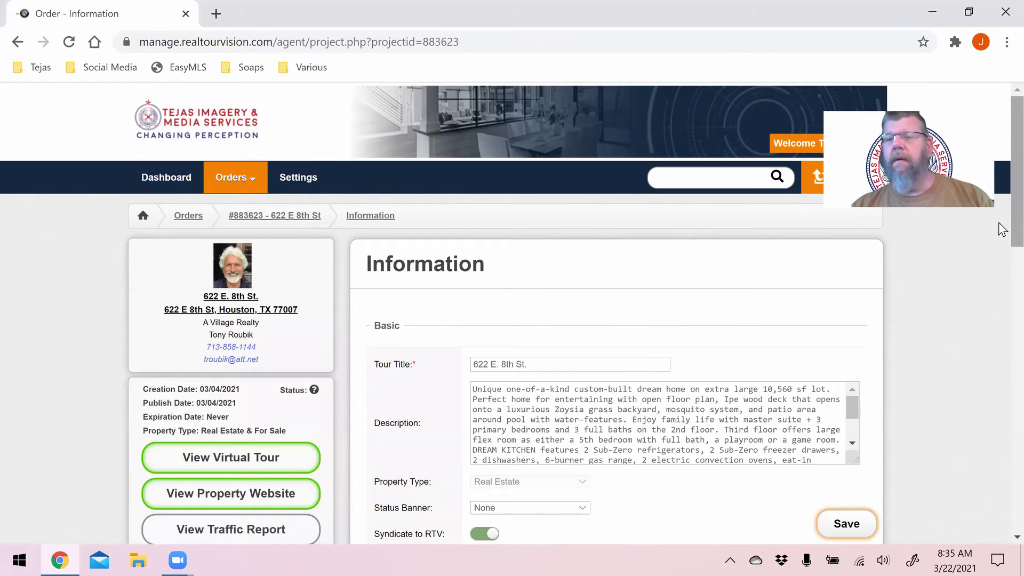
scroll(999, 229, "down", 3)
scroll(1001, 320, "down", 2)
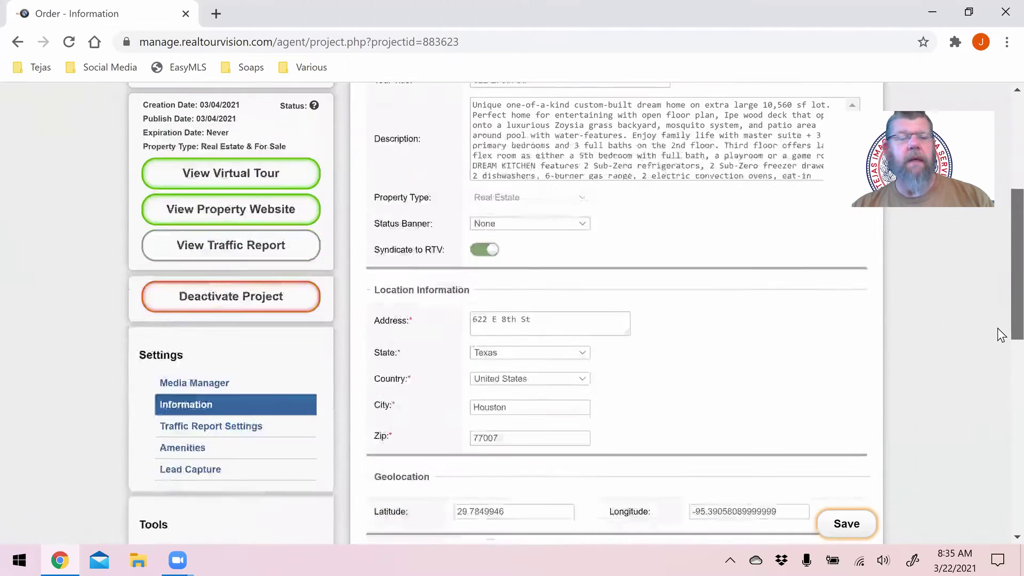
scroll(995, 344, "down", 2)
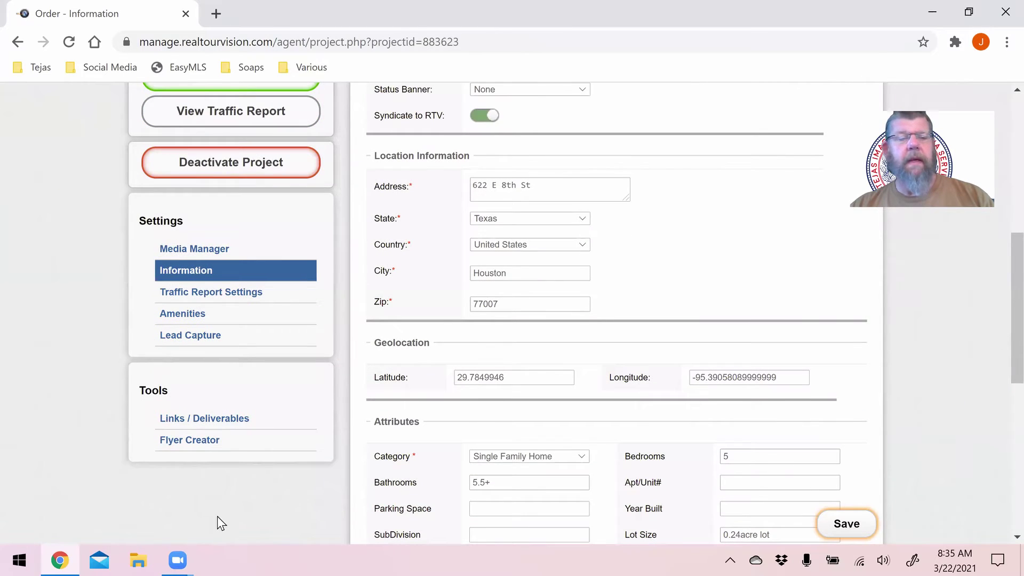
left_click(207, 440)
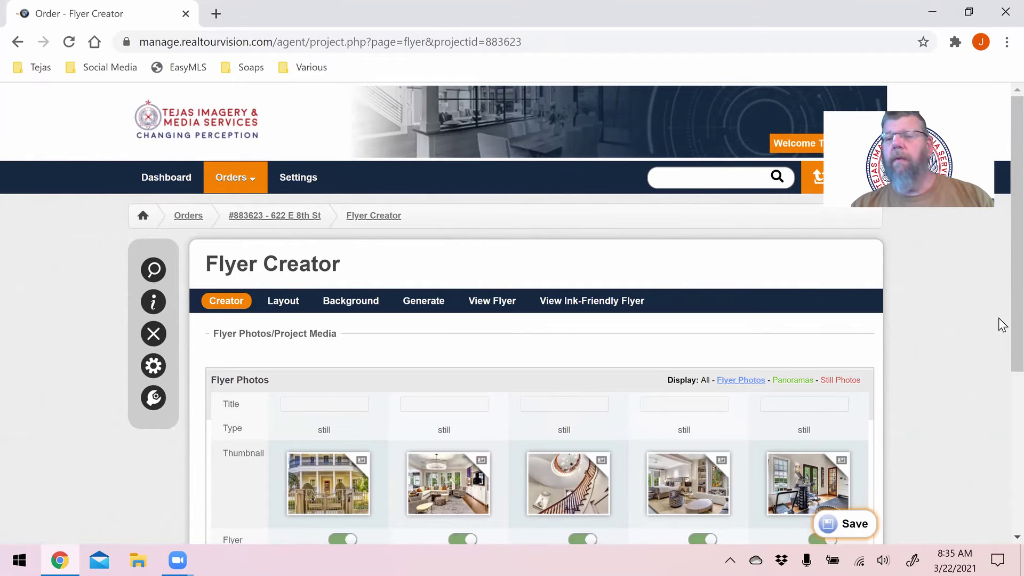
scroll(998, 297, "down", 1)
scroll(998, 384, "down", 3)
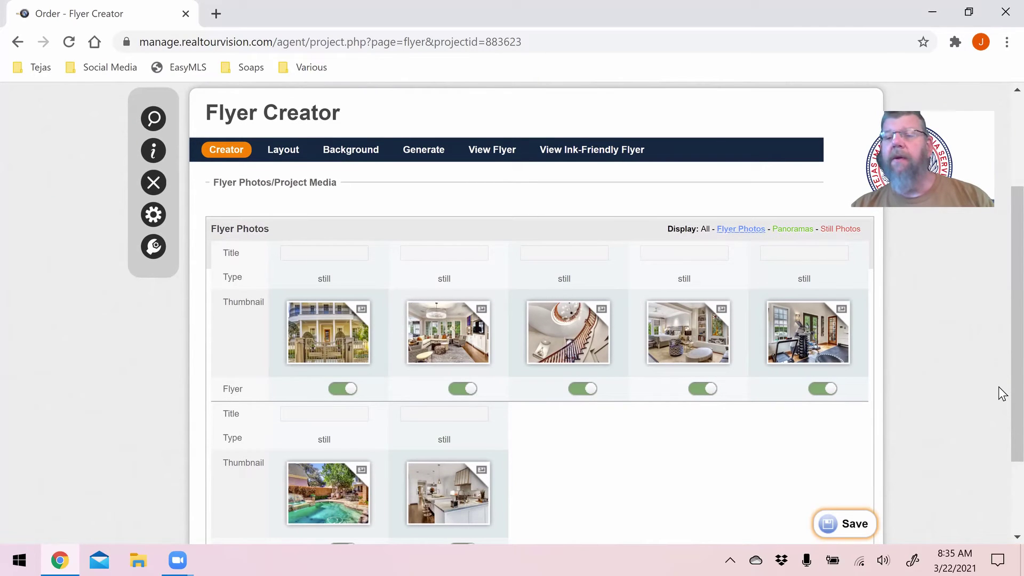
scroll(1002, 385, "down", 1)
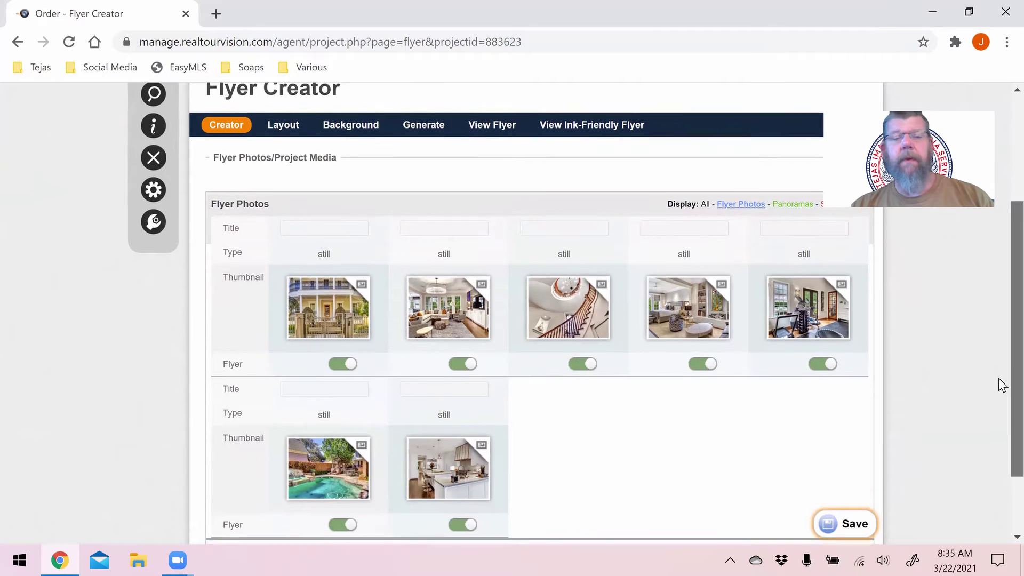
scroll(1002, 385, "down", 1)
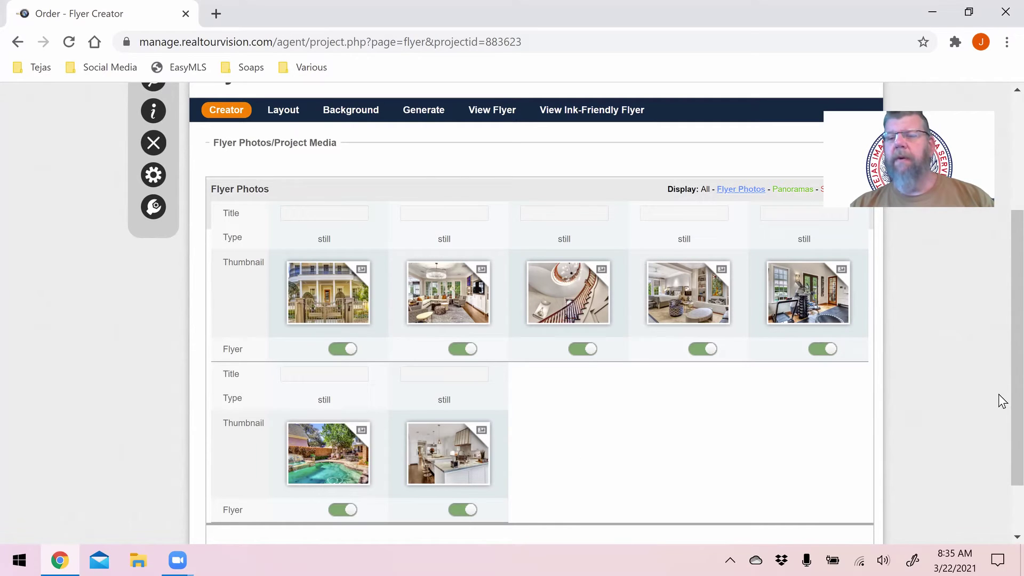
scroll(1003, 379, "up", 1)
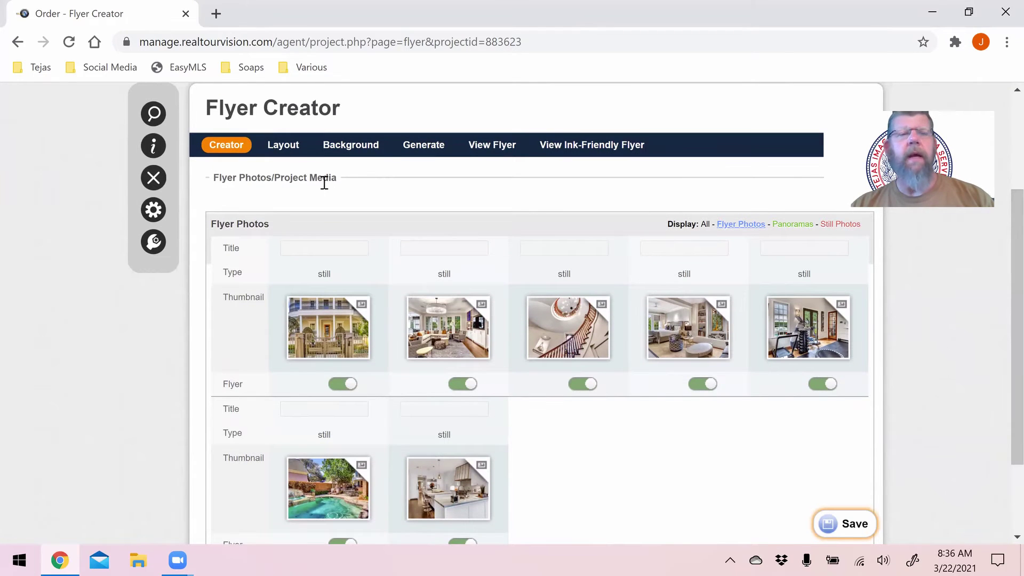
left_click(280, 150)
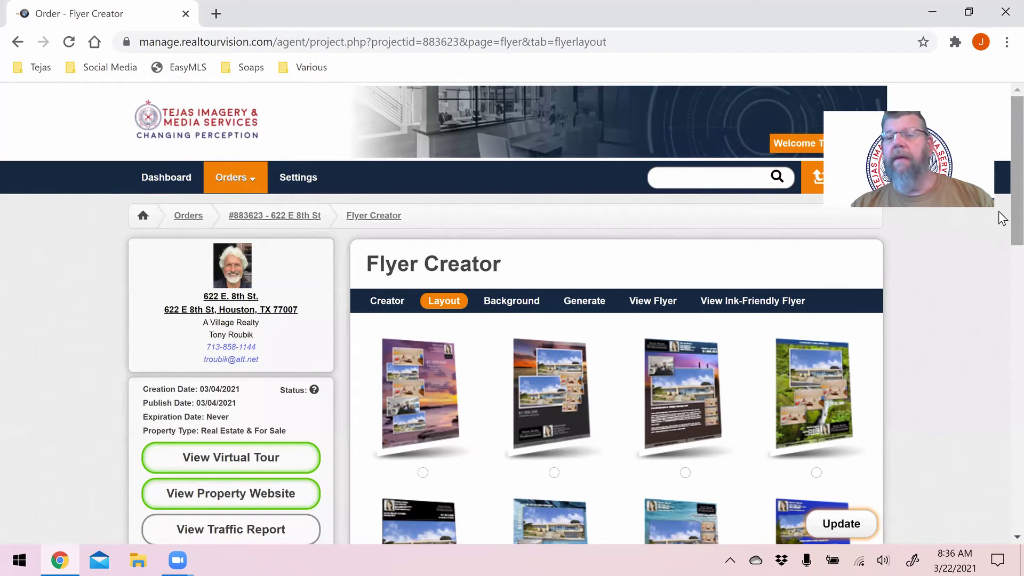
scroll(1003, 233, "down", 2)
scroll(1002, 240, "down", 4)
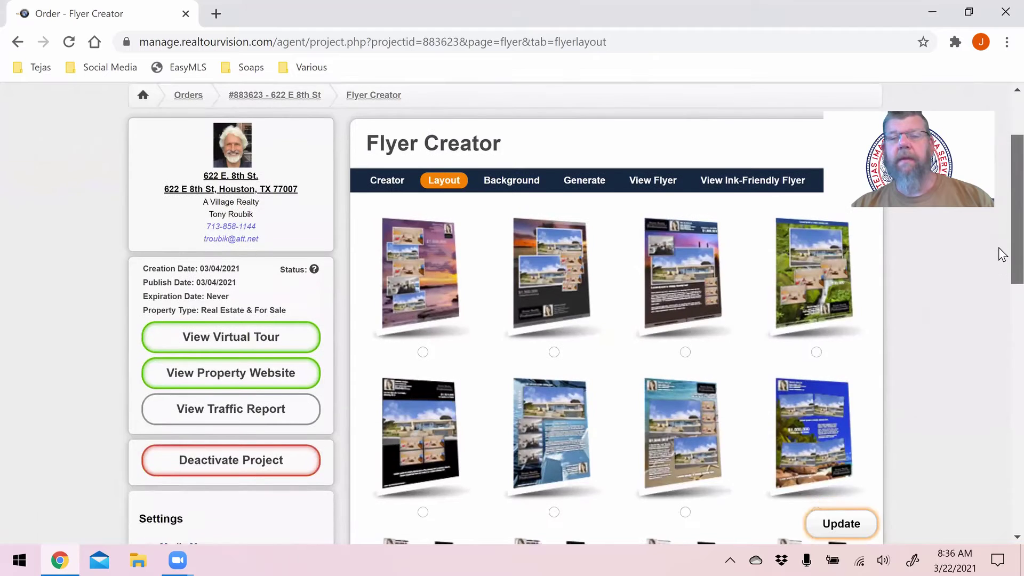
scroll(1003, 311, "down", 1)
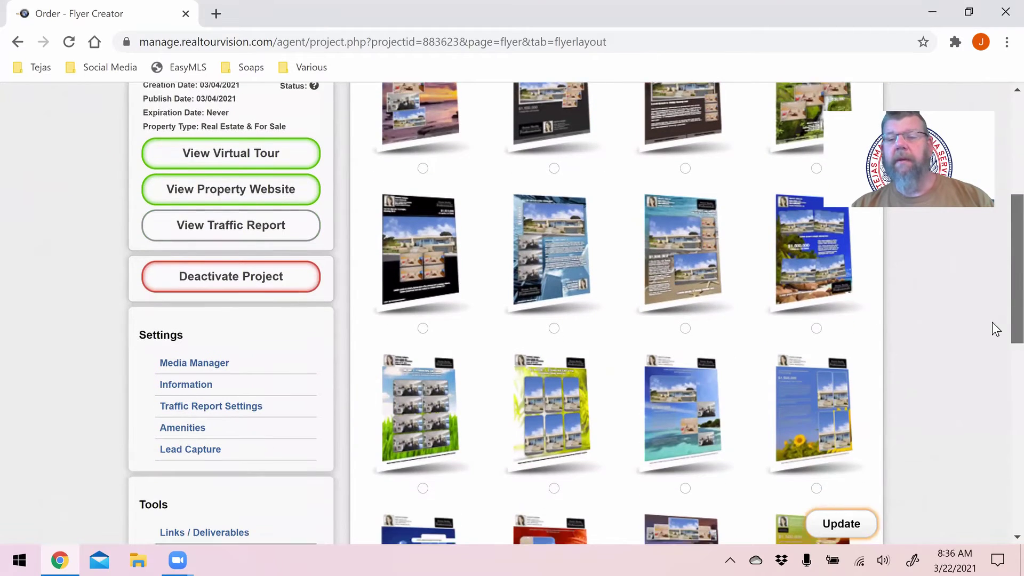
scroll(995, 327, "down", 1)
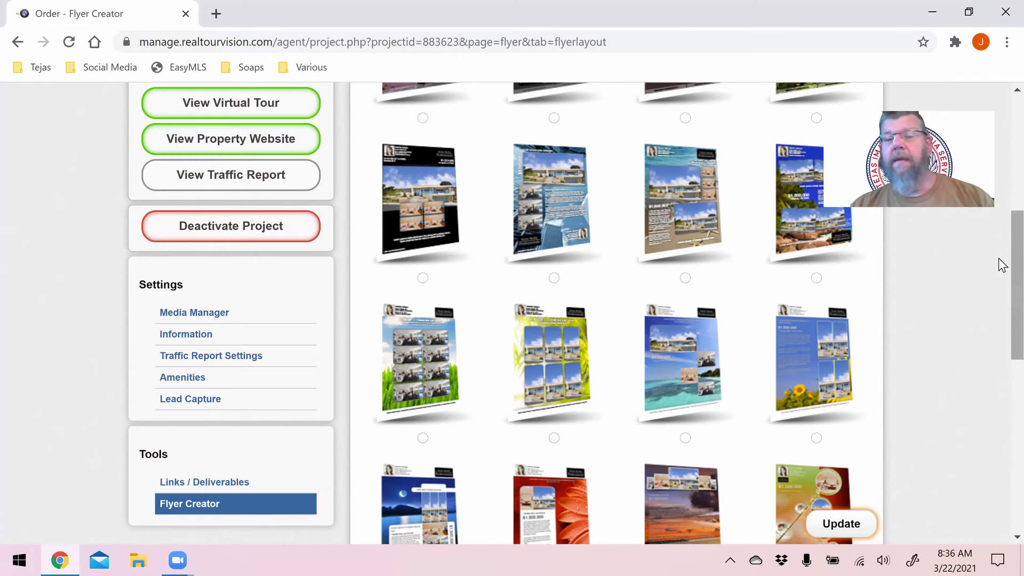
left_click_drag(999, 259, 1000, 353)
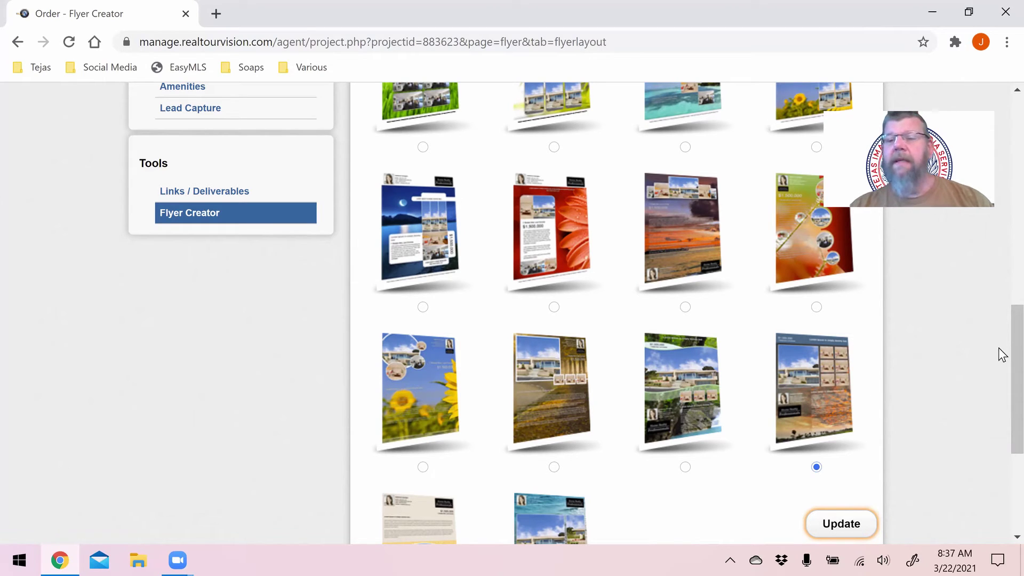
scroll(1000, 323, "up", 10)
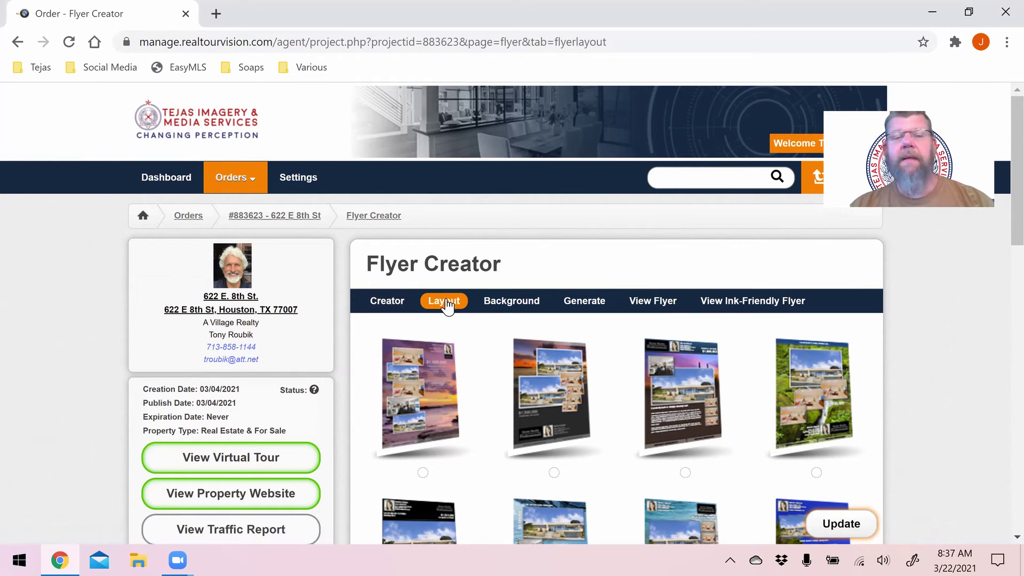
- Browse the first page of default flyer backgrounds in the Background section
left_click(490, 304)
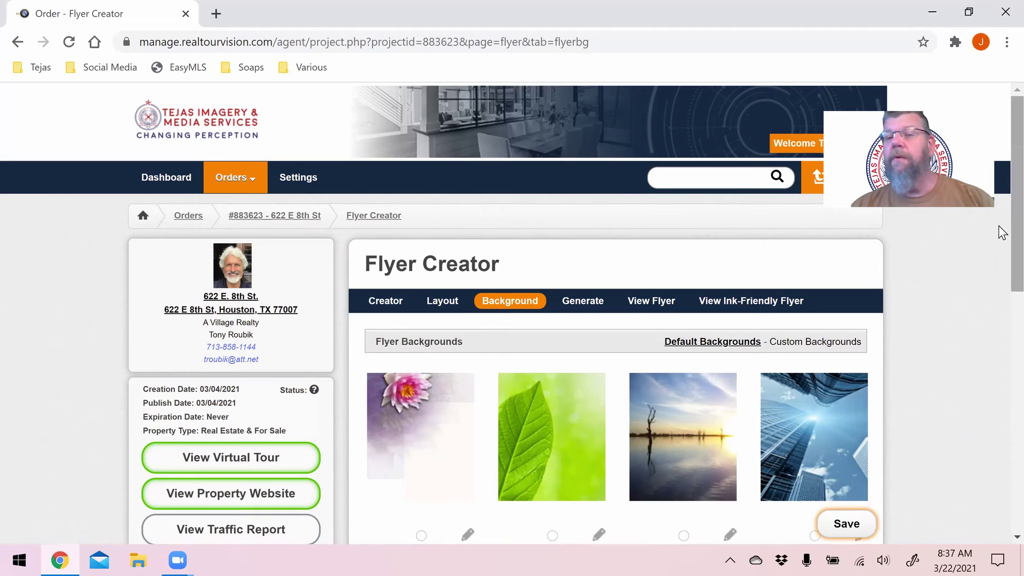
scroll(1002, 272, "down", 1)
scroll(1002, 273, "down", 8)
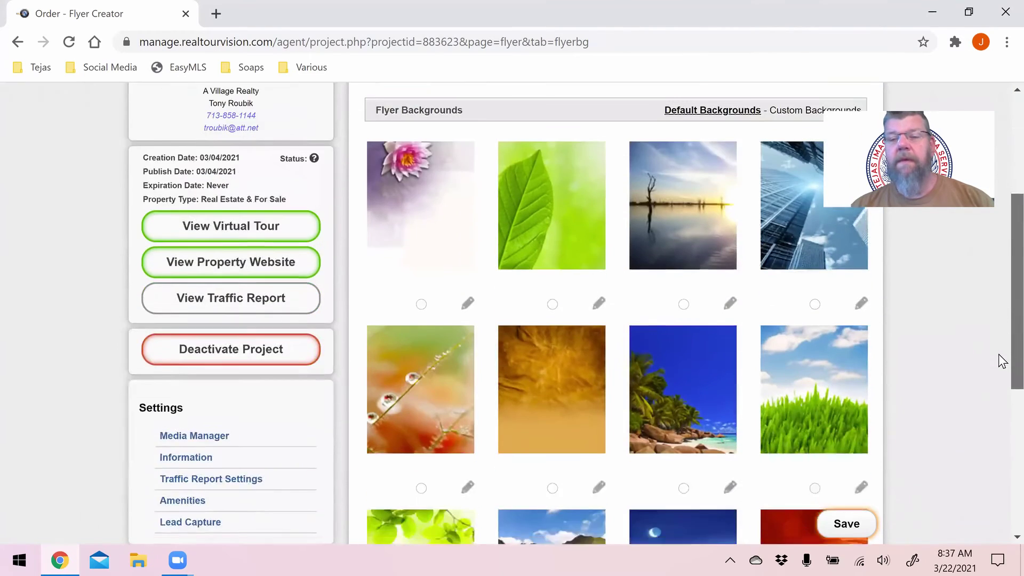
scroll(1002, 436, "down", 1)
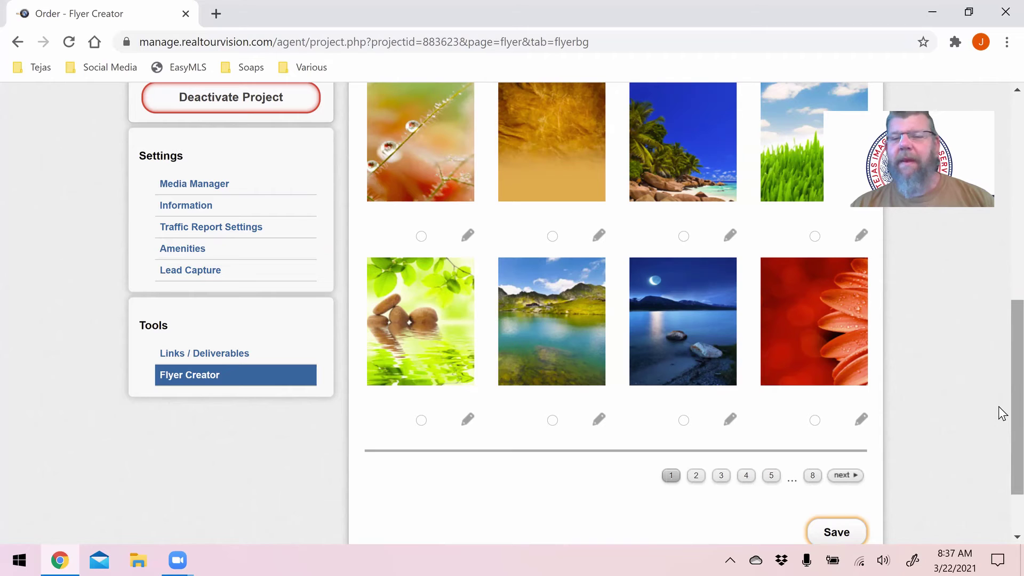
scroll(1000, 326, "up", 4)
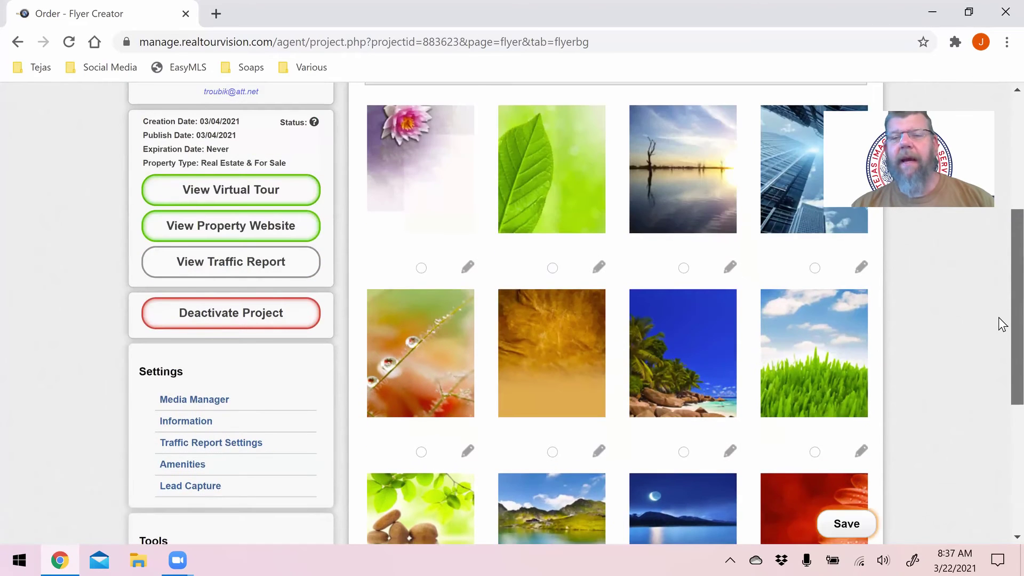
scroll(1000, 341, "down", 3)
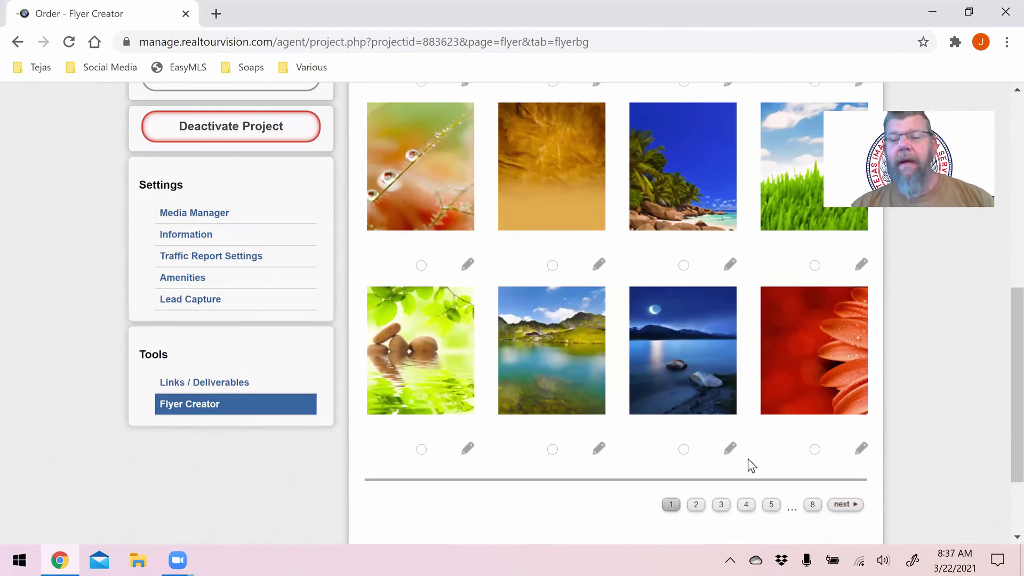
- Pick the golden autumn path background from page 2 and save it
left_click(690, 505)
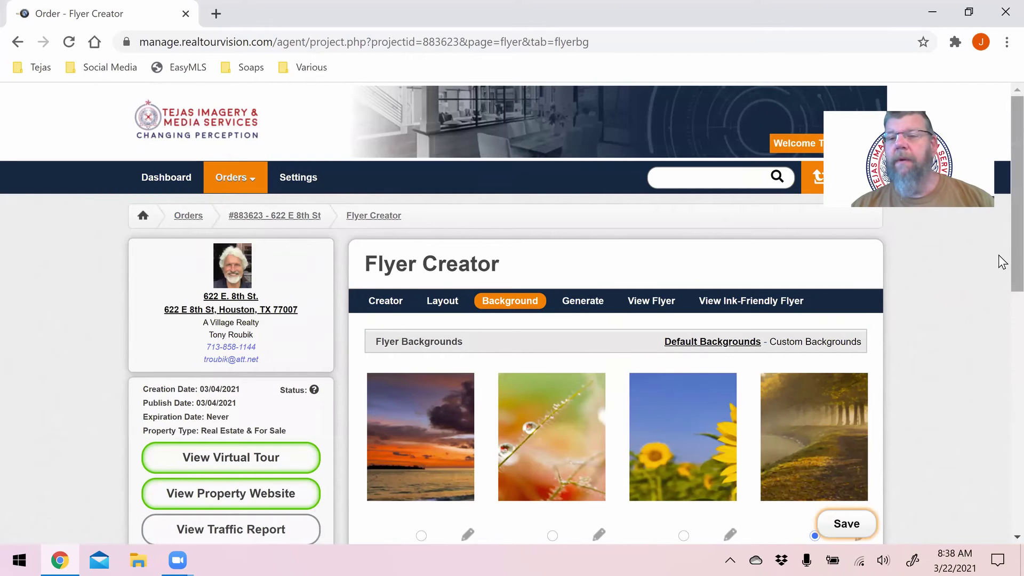
scroll(1002, 298, "down", 1)
scroll(1002, 299, "down", 1)
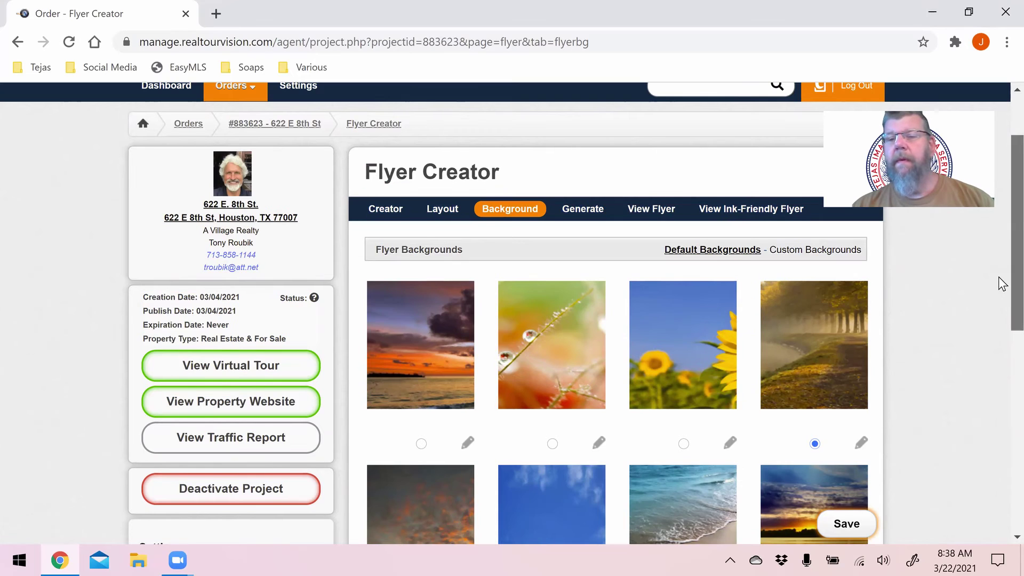
scroll(1003, 320, "down", 1)
scroll(1002, 350, "down", 6)
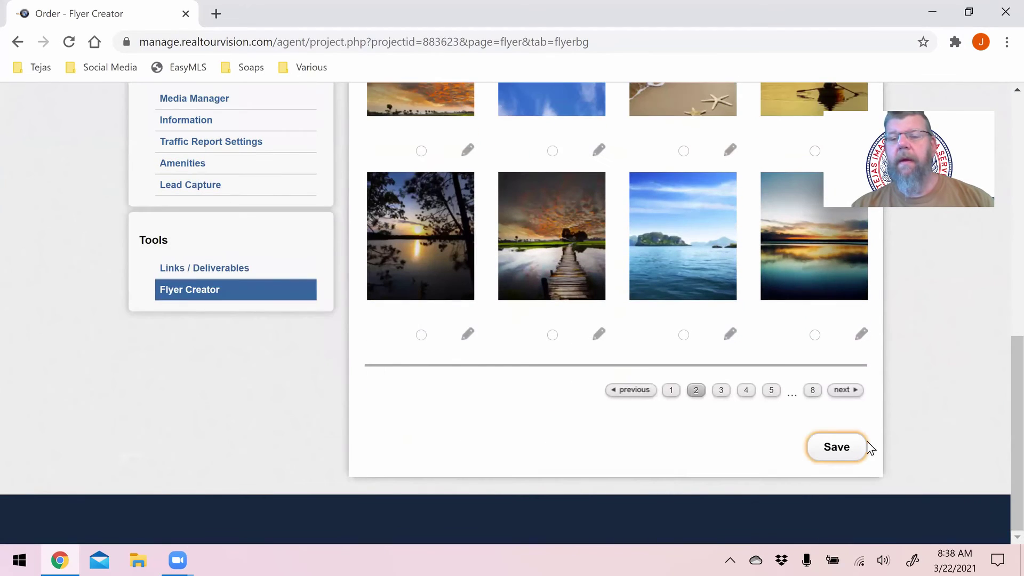
left_click(837, 448)
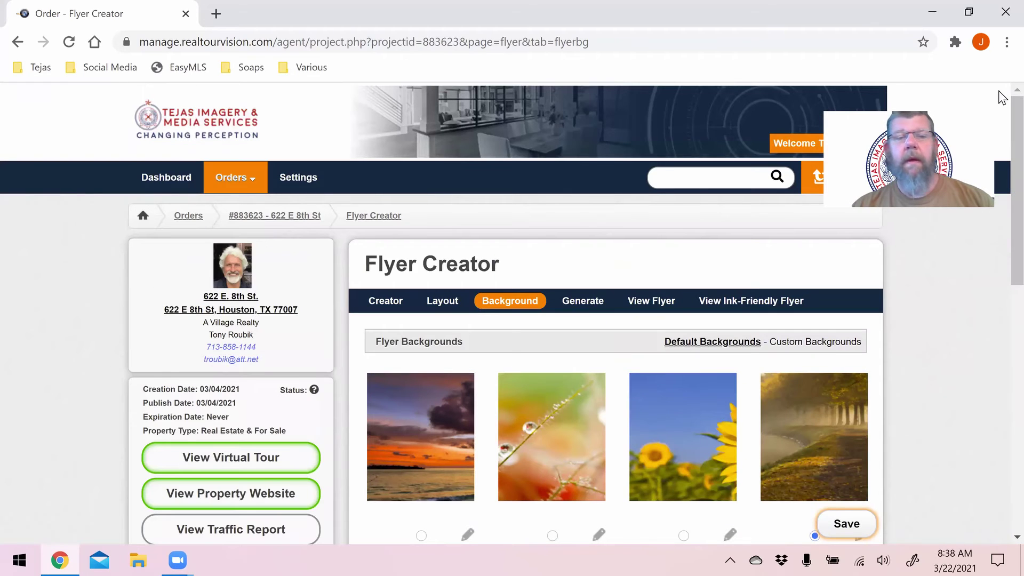
left_click(593, 308)
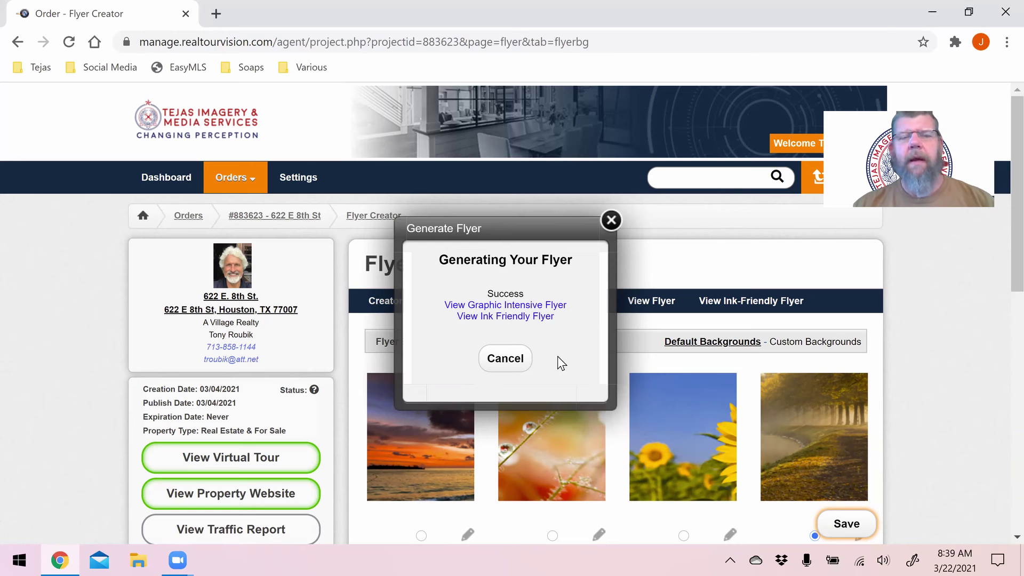
- Review the graphic-intensive gold-background flyer preview, then close the View Flyer window
left_click(532, 304)
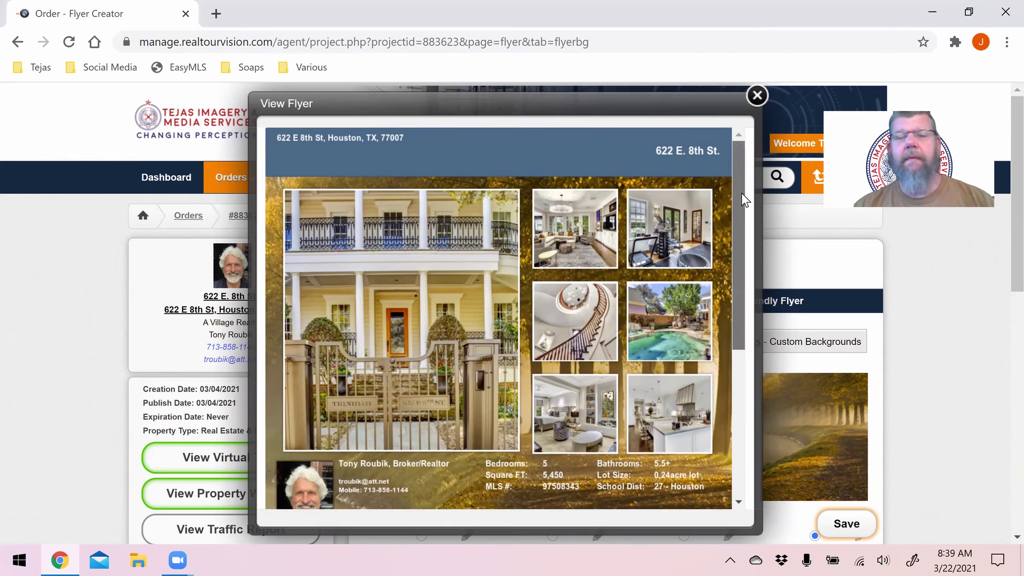
scroll(741, 193, "down", 3)
scroll(735, 275, "down", 4)
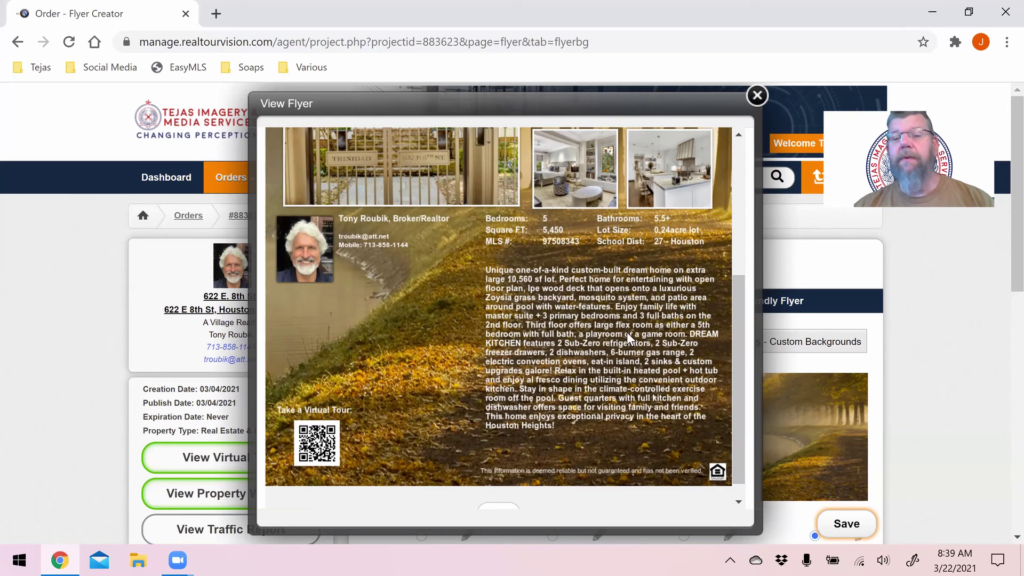
left_click_drag(734, 354, 737, 245)
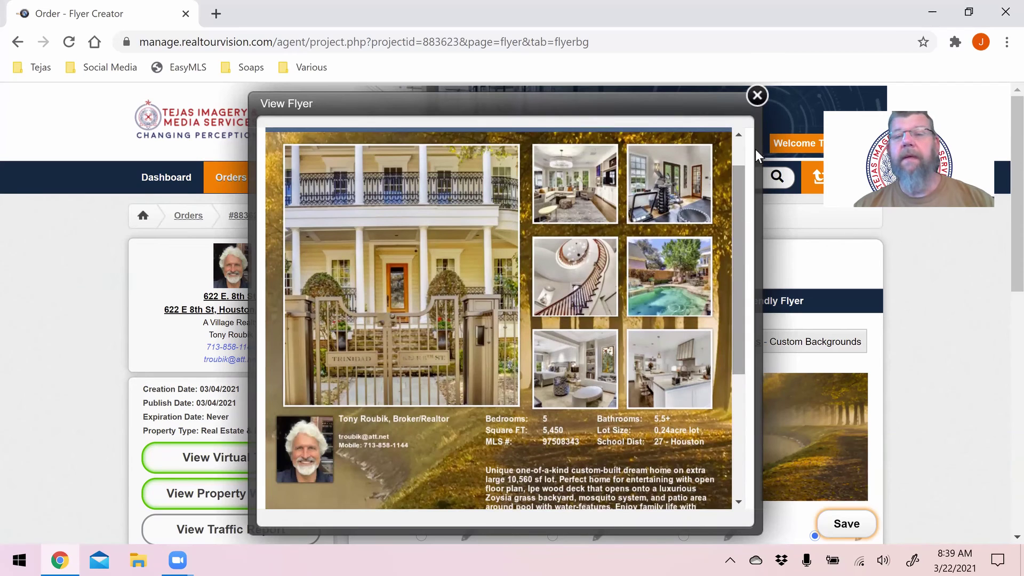
left_click(757, 96)
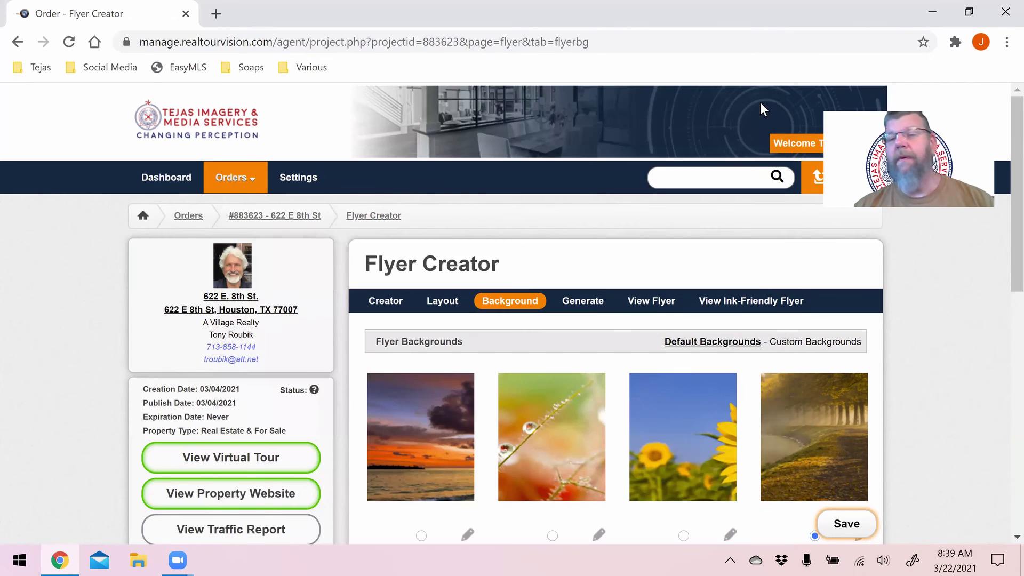